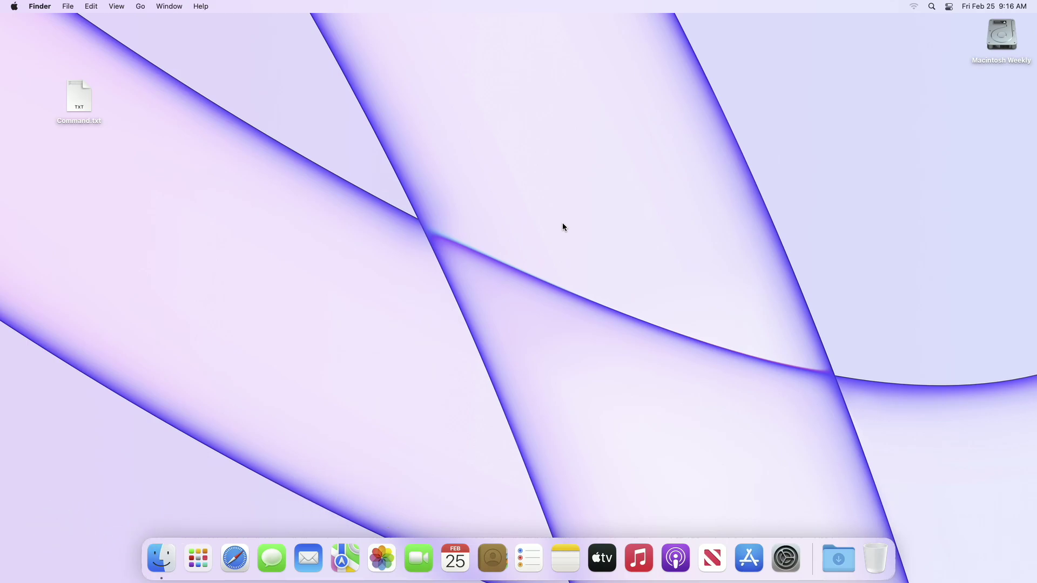
Step: Check the macOS installer apps in Launchpad and preview Command.txt with Quick Look
{"action": "left_click", "coordinate": [198, 558]}
{"action": "key", "text": "Escape"}
{"action": "left_click", "coordinate": [81, 100]}
{"action": "key", "text": "space"}
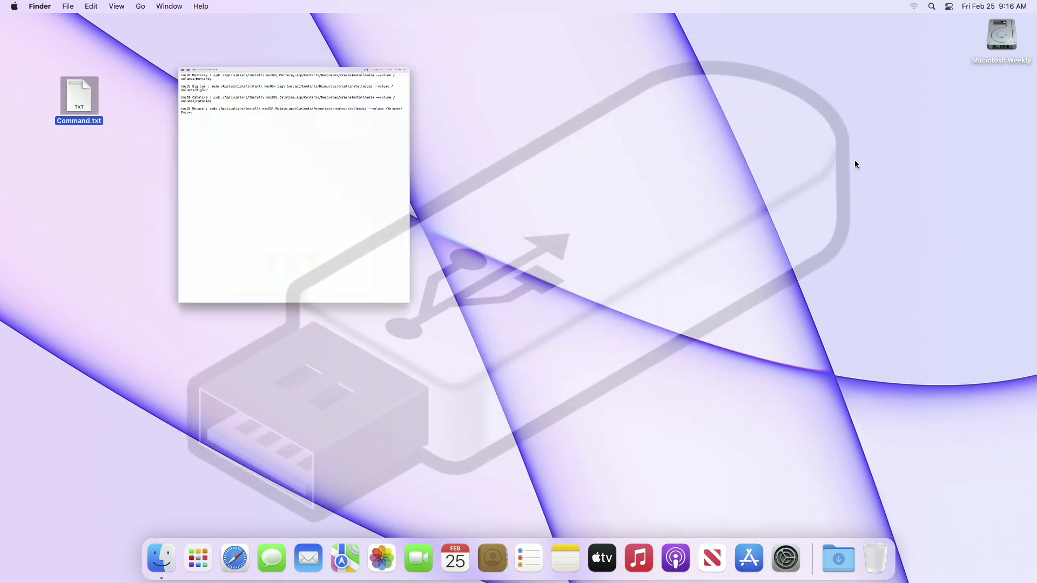
{"action": "left_click", "coordinate": [855, 160]}
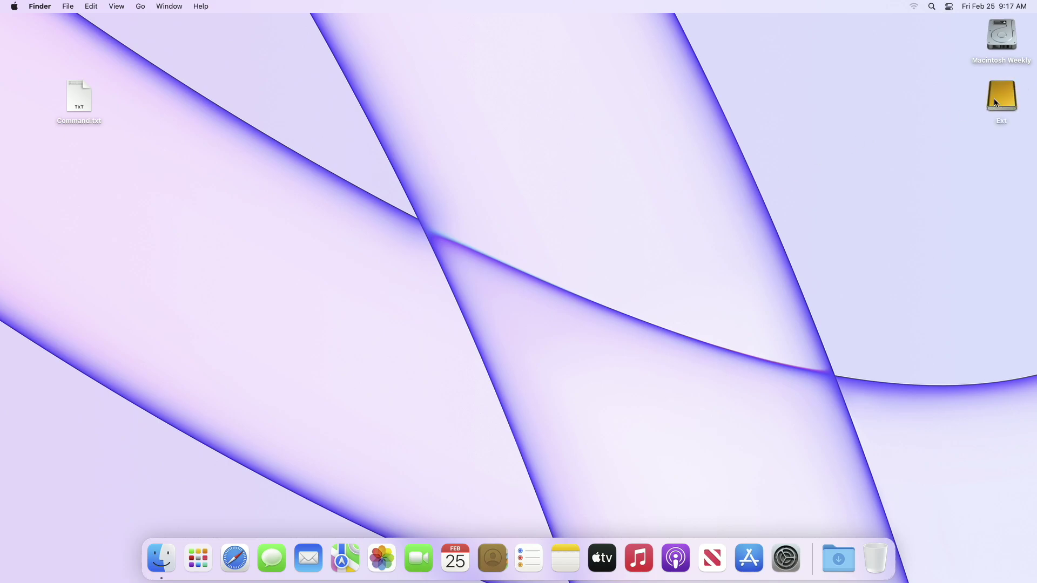
Step: Launch Disk Utility from Utilities and select the SanDisk external disk
{"action": "left_click", "coordinate": [198, 558]}
{"action": "left_click", "coordinate": [866, 352]}
{"action": "left_click", "coordinate": [742, 346]}
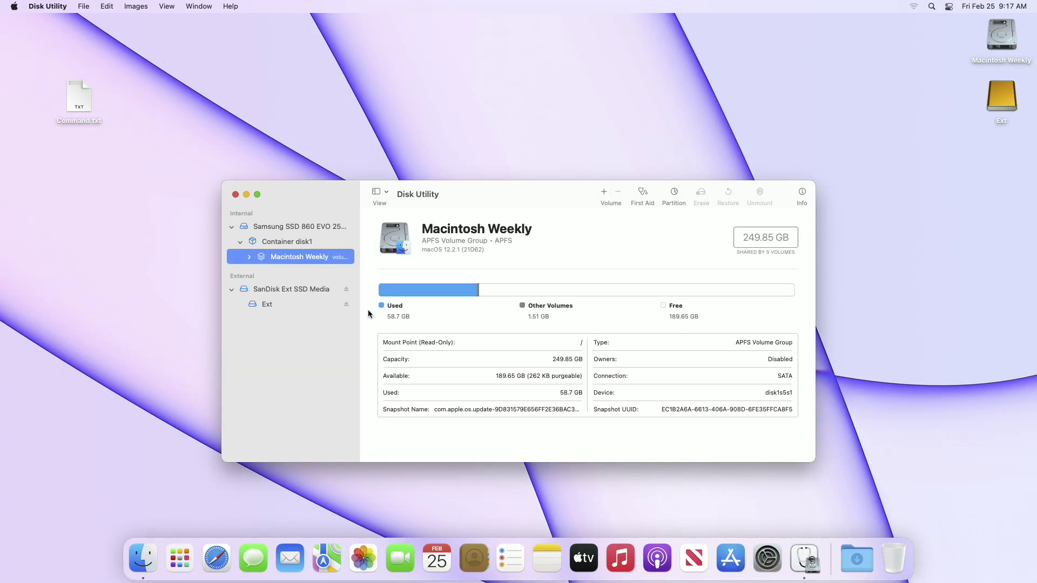
{"action": "left_click", "coordinate": [311, 290]}
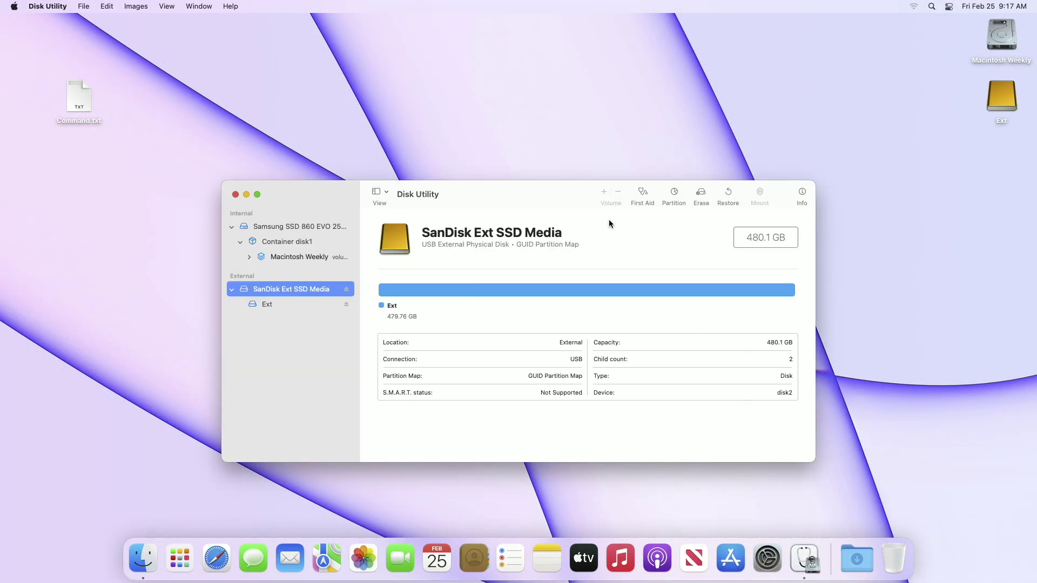
Step: Erase the SanDisk disk as 'USB', Mac OS Extended (Journaled), dismissing the Time Machine prompt
{"action": "left_click", "coordinate": [701, 193]}
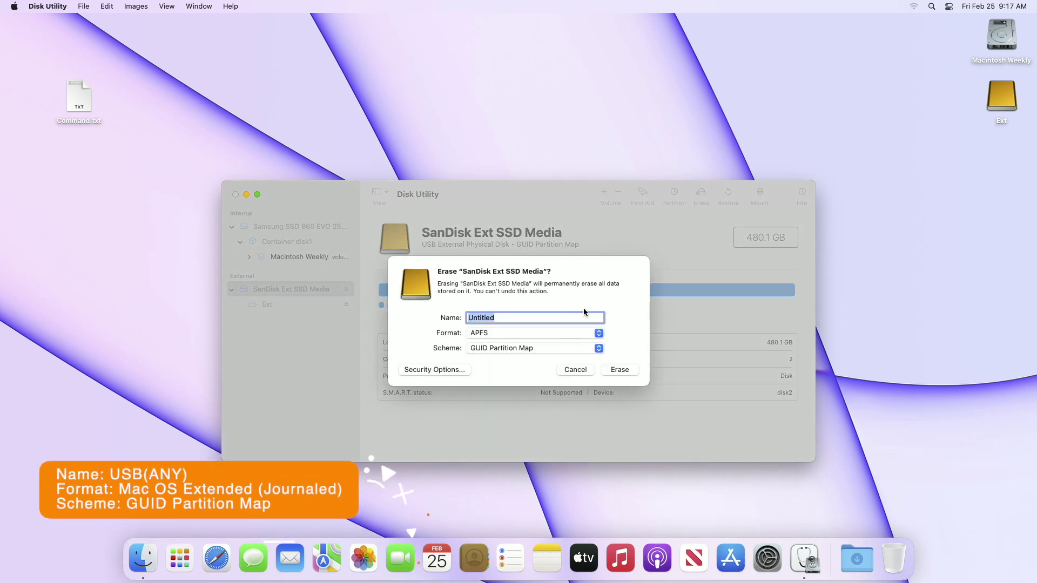
{"action": "type", "text": "USB"}
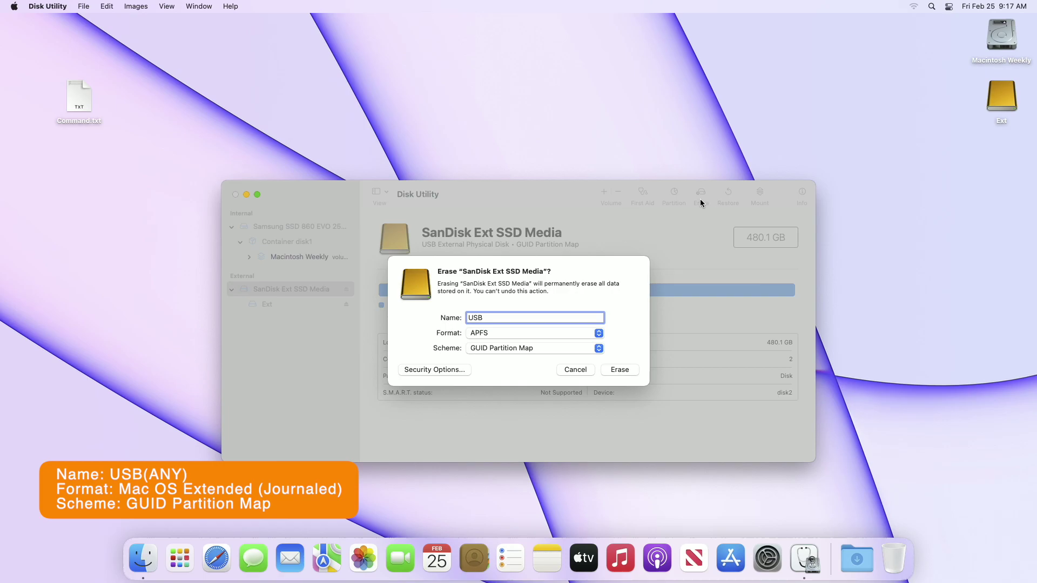
{"action": "left_click", "coordinate": [592, 335]}
{"action": "left_click", "coordinate": [543, 387]}
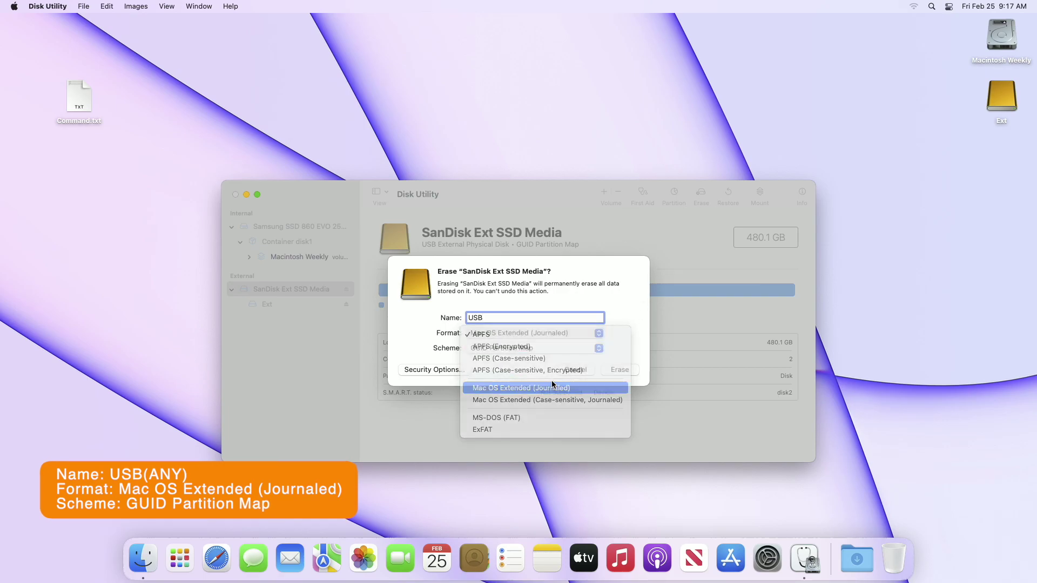
{"action": "left_click", "coordinate": [624, 370]}
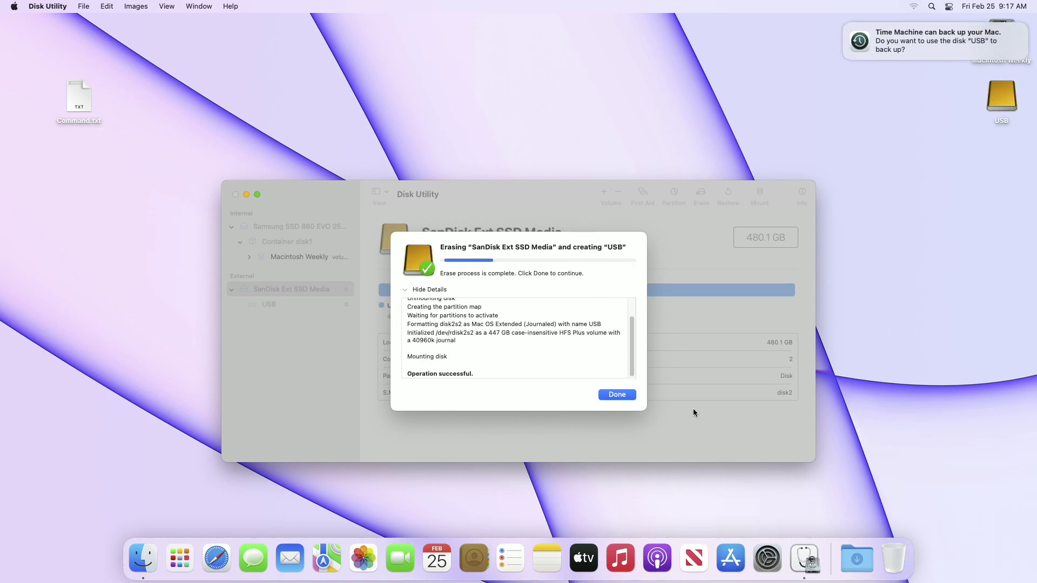
{"action": "left_click", "coordinate": [595, 396]}
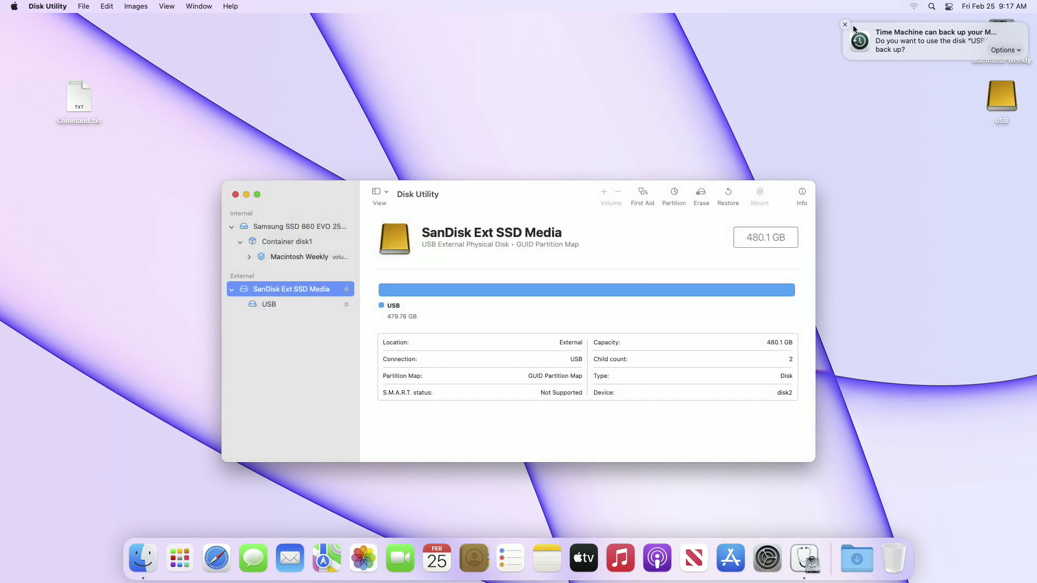
{"action": "left_click", "coordinate": [846, 25]}
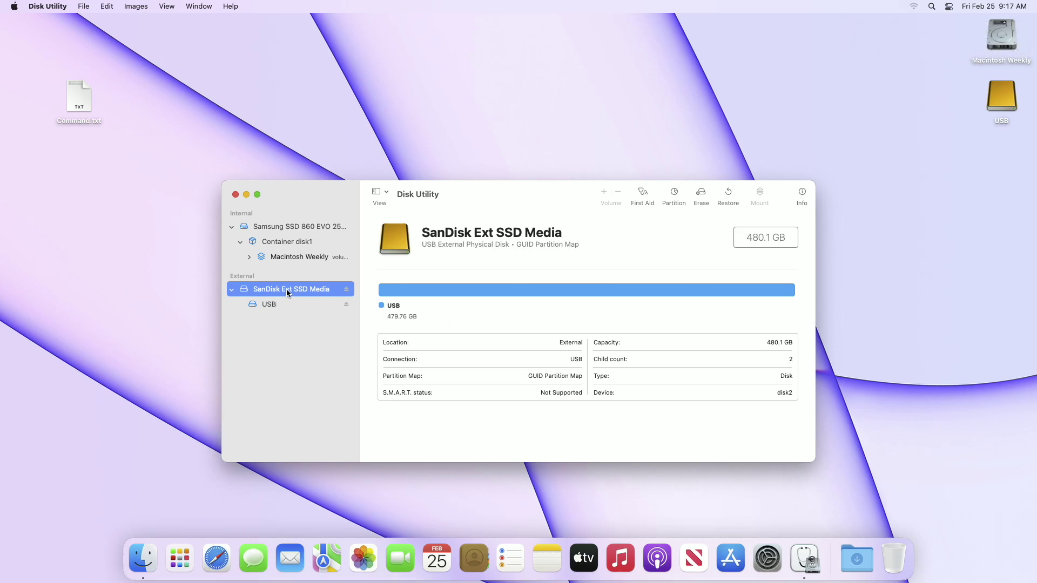
Step: Add three partitions to the SanDisk disk for four in total
{"action": "left_click", "coordinate": [674, 194]}
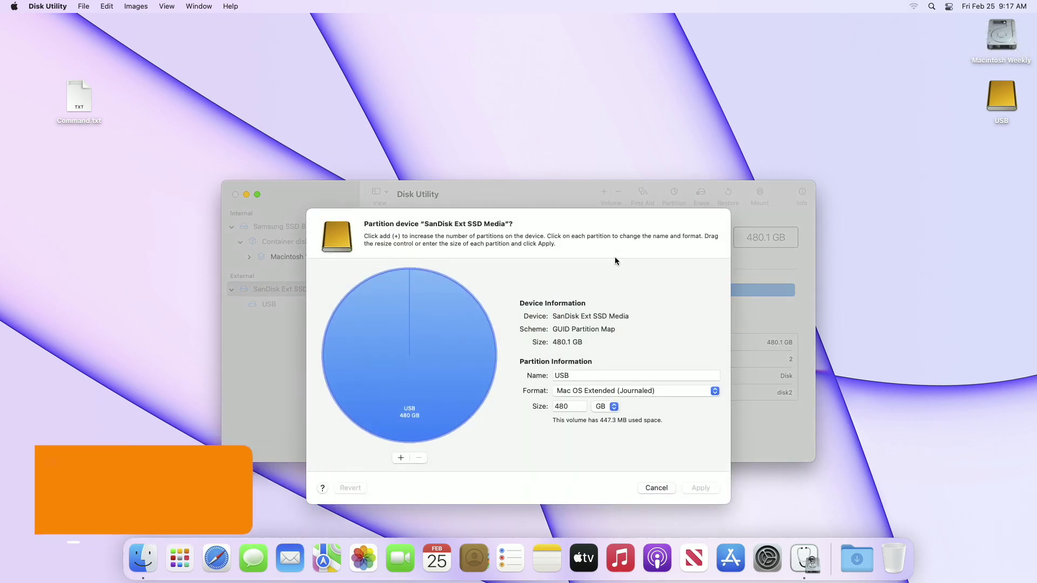
{"action": "left_click", "coordinate": [401, 458]}
{"action": "left_click", "coordinate": [401, 458]}
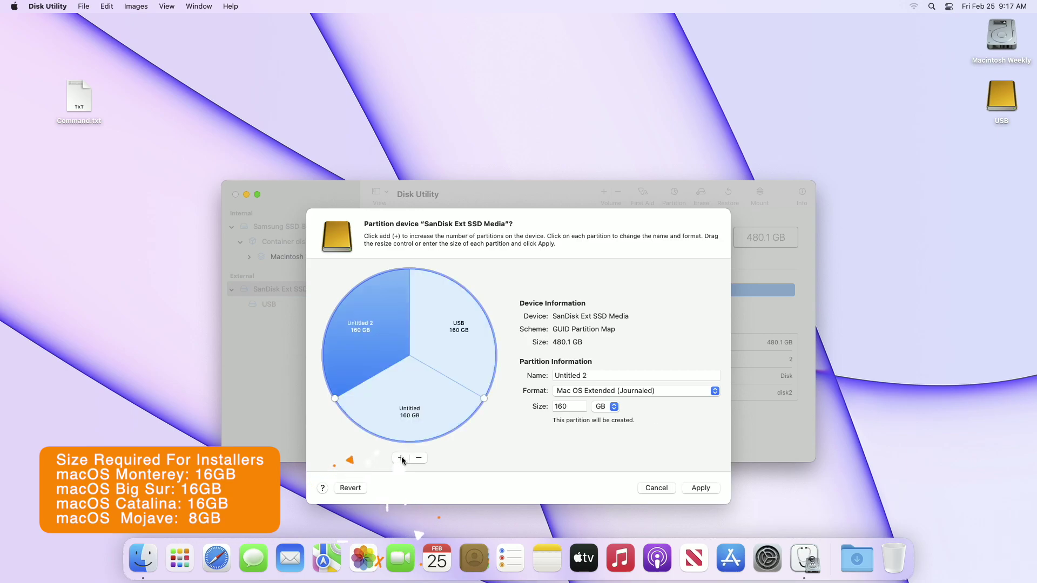
{"action": "left_click", "coordinate": [401, 458]}
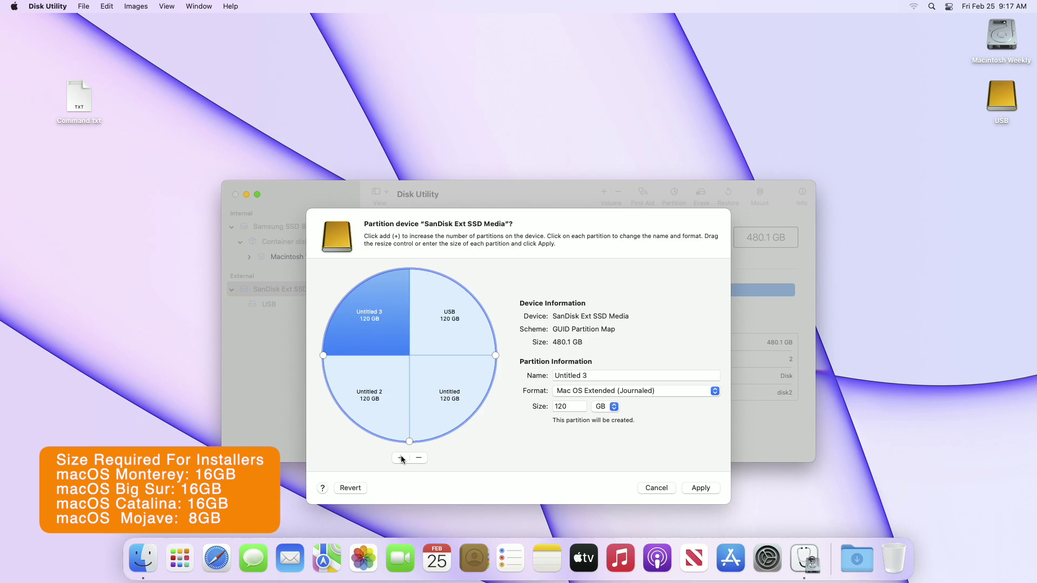
Step: Name the partitions Monterey, BigSur, Catalina and Mojave, then apply the partition layout
{"action": "left_click", "coordinate": [463, 344]}
{"action": "type", "text": "Monterey"}
{"action": "left_click", "coordinate": [468, 380]}
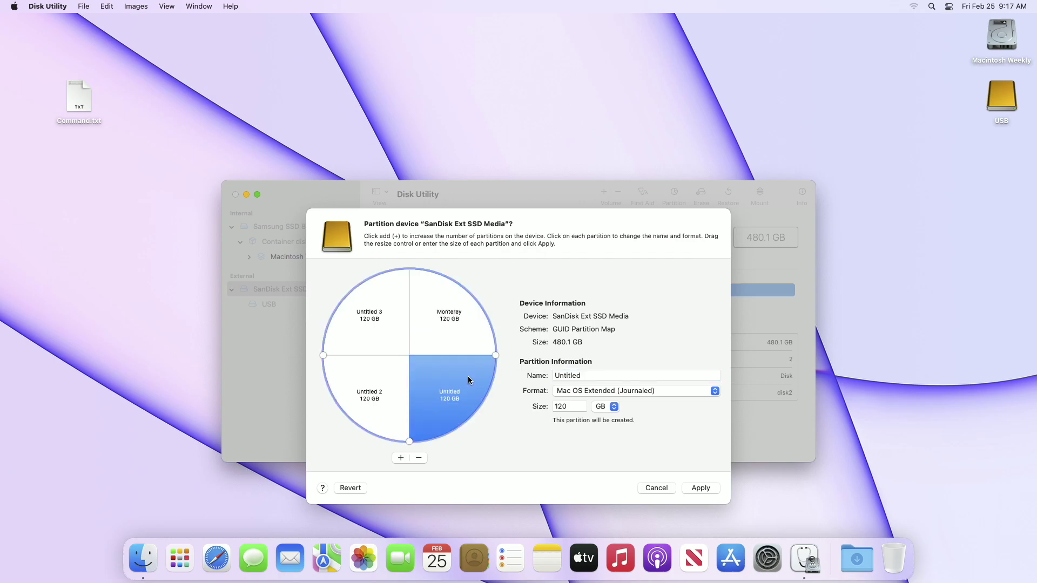
{"action": "type", "text": "BigSur"}
{"action": "left_click", "coordinate": [364, 402]}
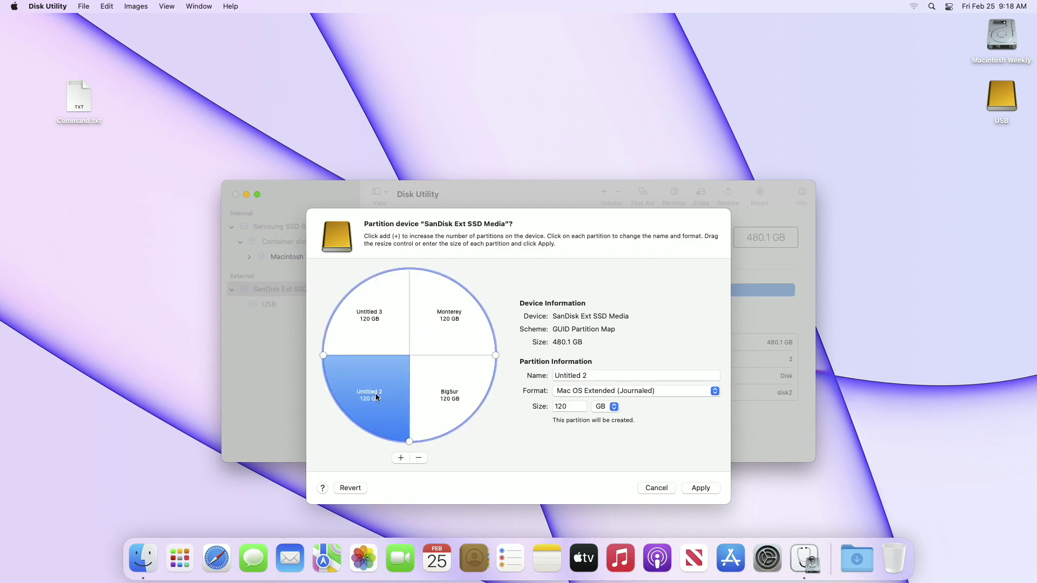
{"action": "type", "text": "Catalina"}
{"action": "left_click", "coordinate": [386, 333]}
{"action": "type", "text": "Mojave"}
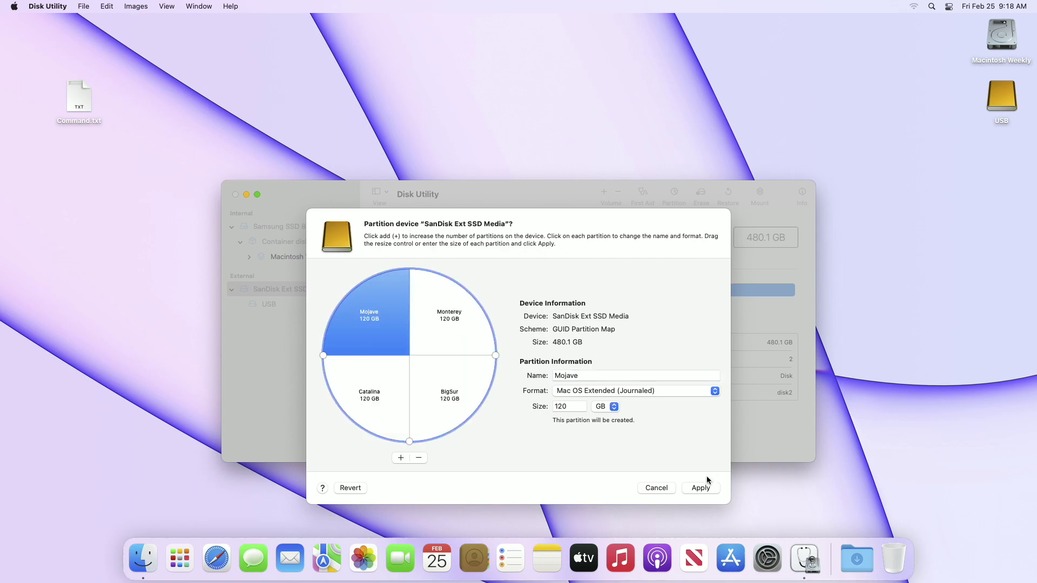
{"action": "left_click", "coordinate": [699, 489]}
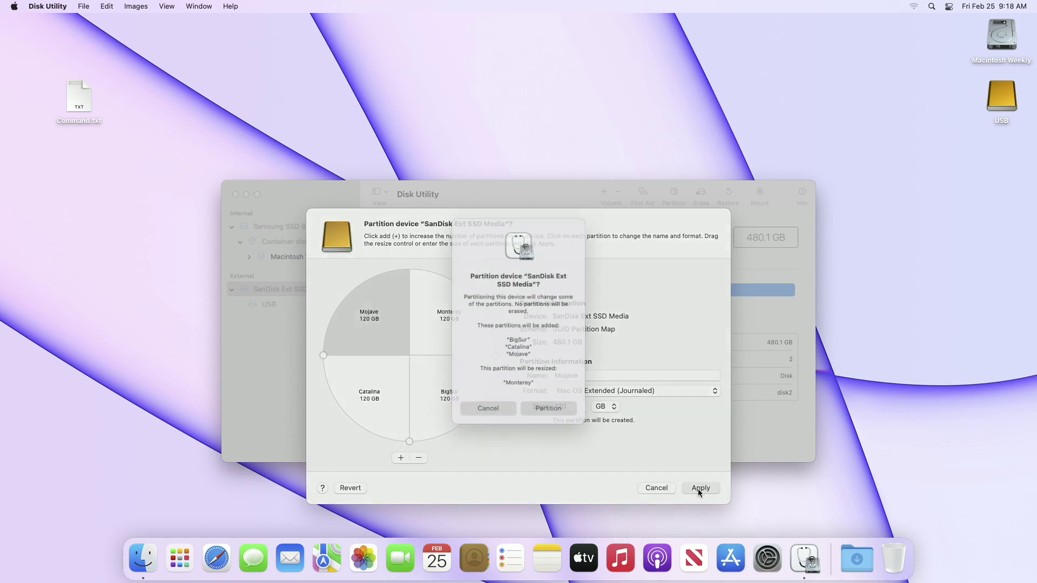
{"action": "left_click", "coordinate": [535, 410]}
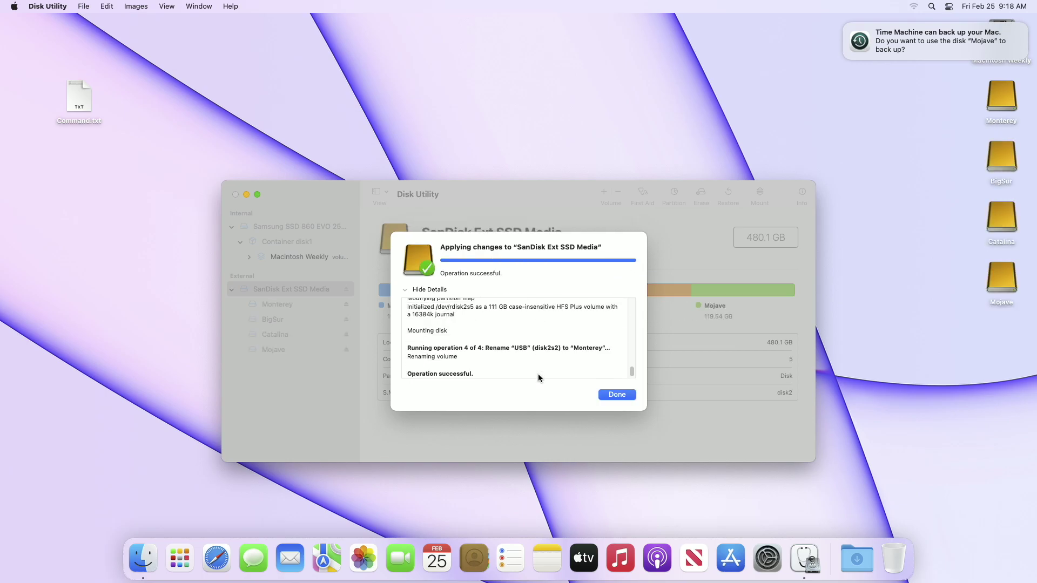
{"action": "left_click", "coordinate": [619, 396]}
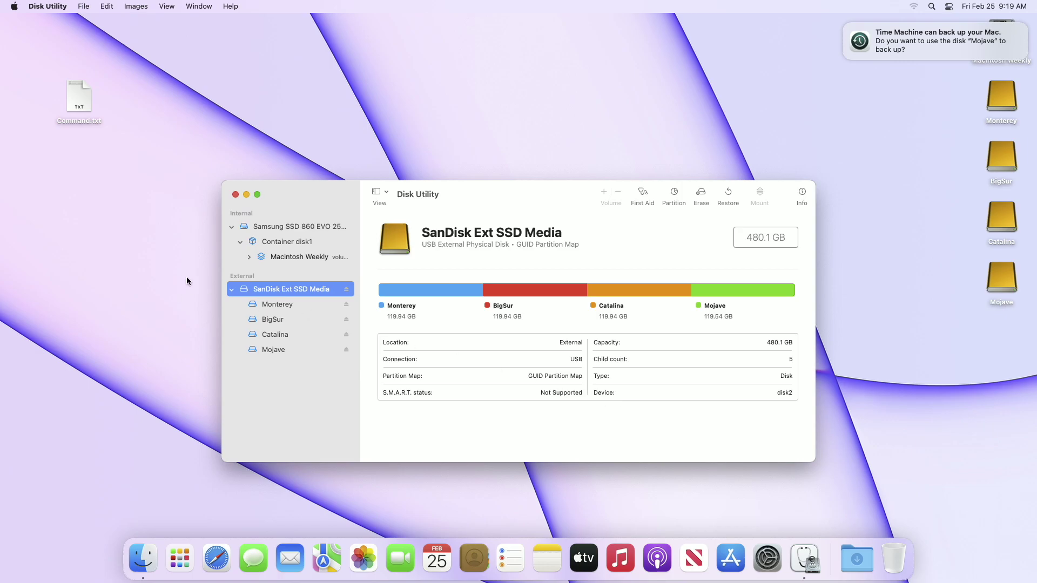
Step: Quit Disk Utility and launch Terminal through Spotlight
{"action": "left_click", "coordinate": [48, 6]}
{"action": "left_click", "coordinate": [44, 99]}
{"action": "left_click", "coordinate": [843, 27]}
{"action": "key", "text": "super+space"}
{"action": "type", "text": "ter"}
{"action": "key", "text": "Return"}
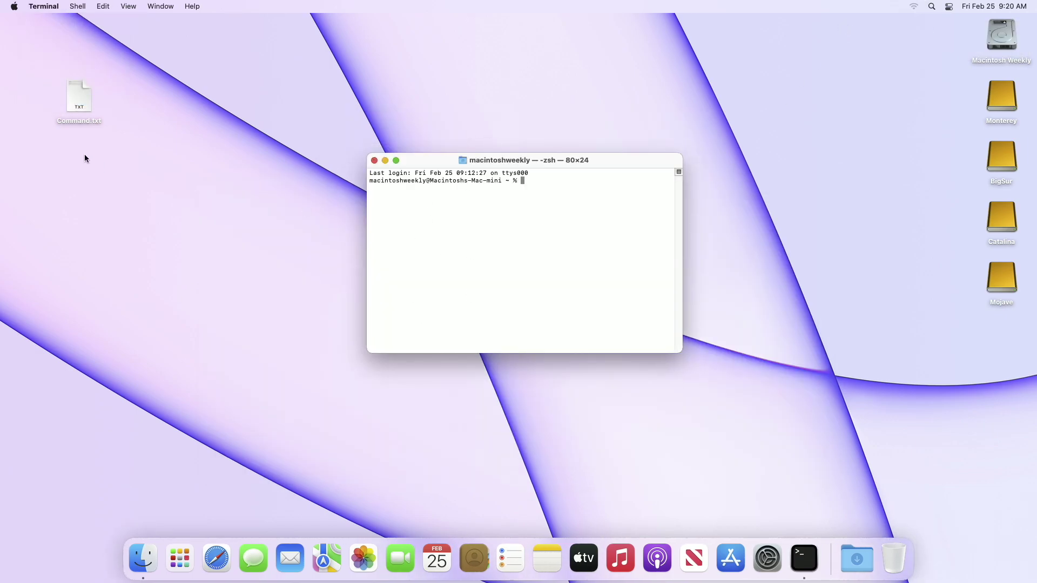
Step: Run the Monterey createinstallmedia command from Command.txt, entering the admin password and confirming with y
{"action": "double_click", "coordinate": [80, 97]}
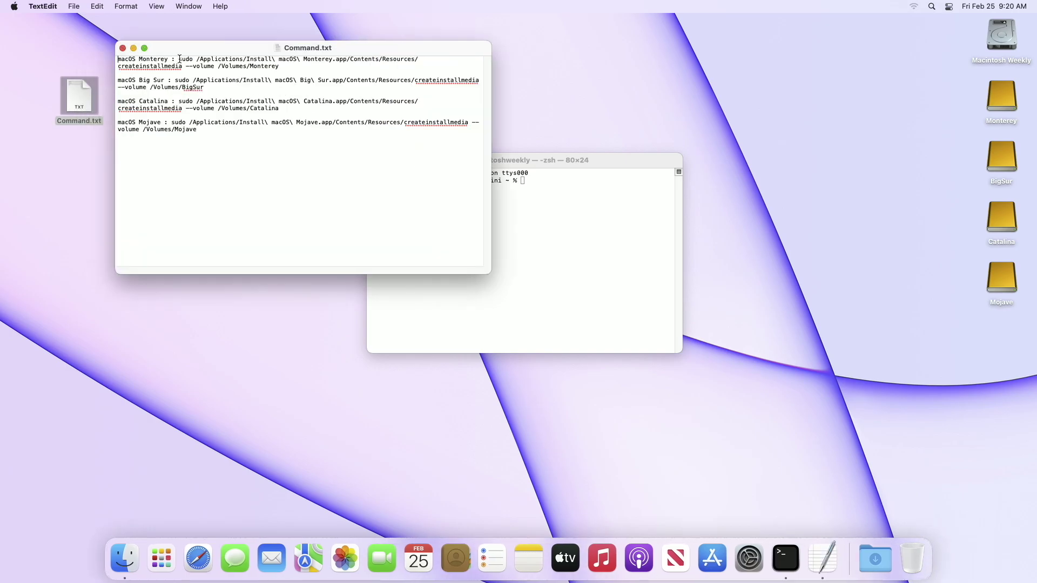
{"action": "left_click_drag", "start_coordinate": [179, 60], "coordinate": [276, 68]}
{"action": "key", "text": "super+c"}
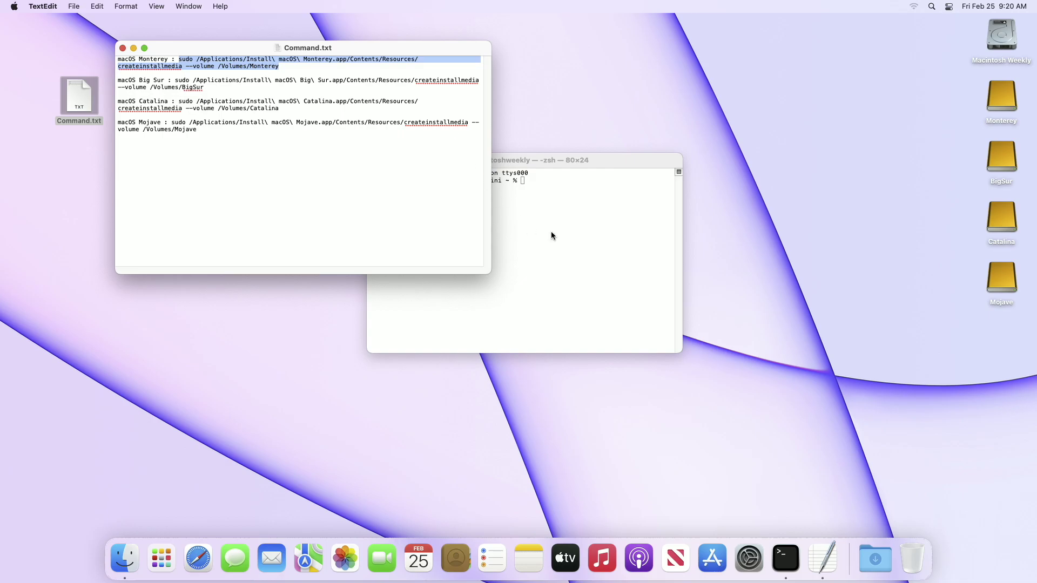
{"action": "left_click", "coordinate": [551, 233]}
{"action": "key", "text": "super+v"}
{"action": "key", "text": "Return"}
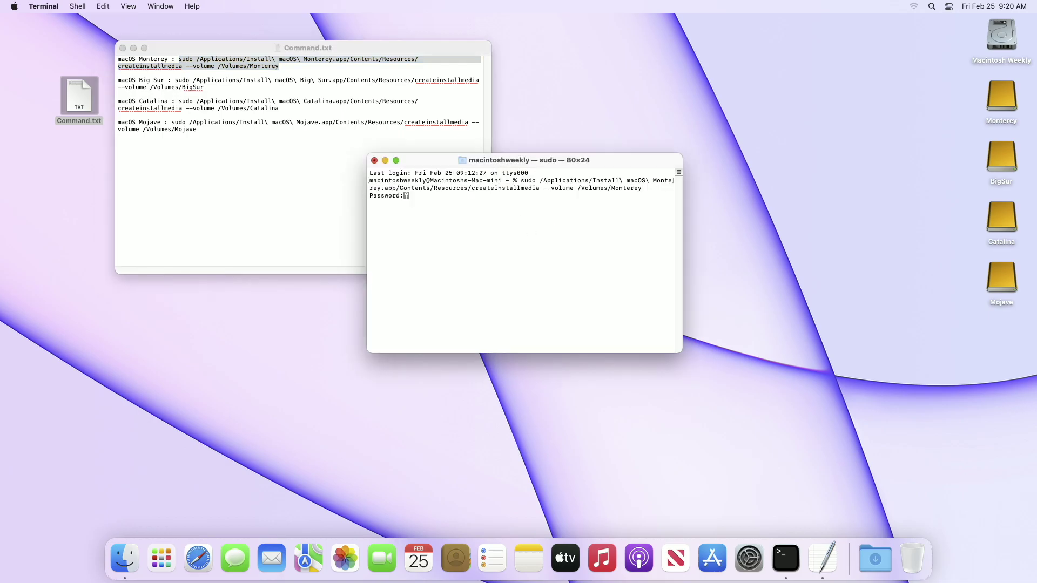
{"action": "key", "text": "Return"}
{"action": "type", "text": "y"}
{"action": "key", "text": "Return"}
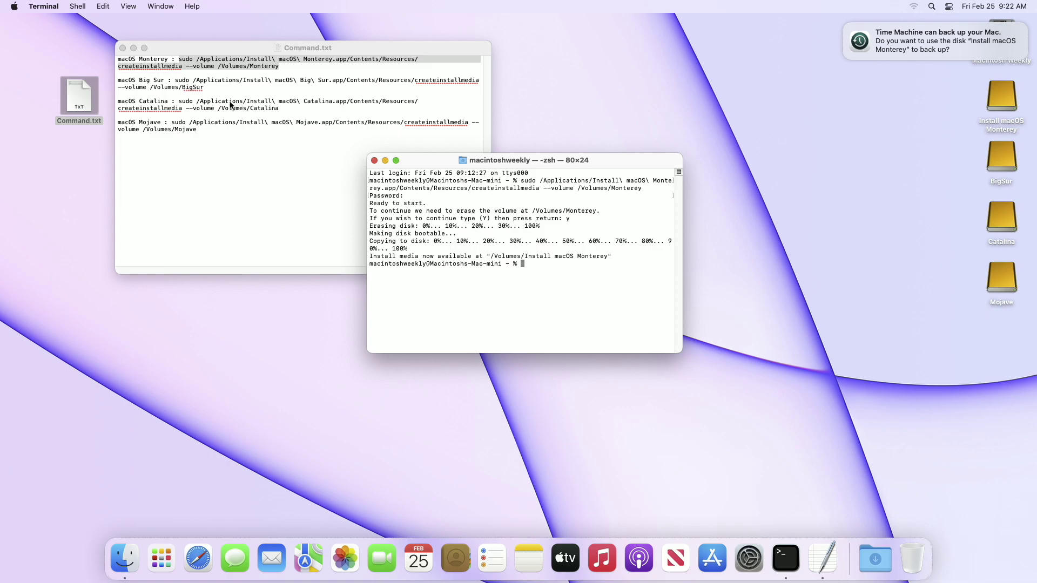
Step: Run the Big Sur createinstallmedia command in Terminal, answering y to erase BigSur
{"action": "left_click", "coordinate": [180, 87]}
{"action": "left_click_drag", "start_coordinate": [175, 81], "coordinate": [205, 90]}
{"action": "left_click", "coordinate": [217, 90]}
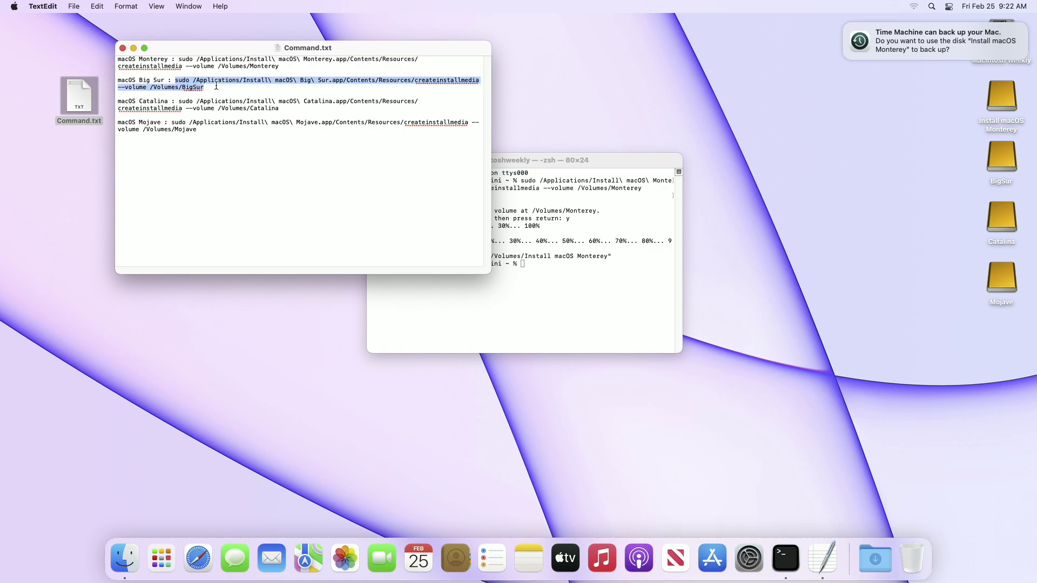
{"action": "left_click", "coordinate": [549, 307]}
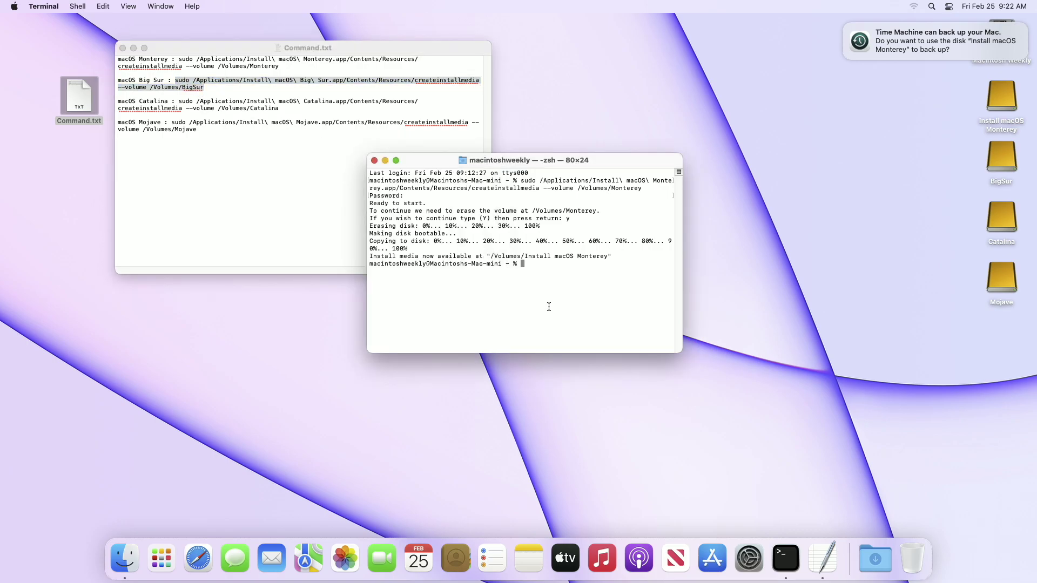
{"action": "key", "text": "super+v"}
{"action": "key", "text": "Return"}
{"action": "type", "text": "y"}
{"action": "key", "text": "Return"}
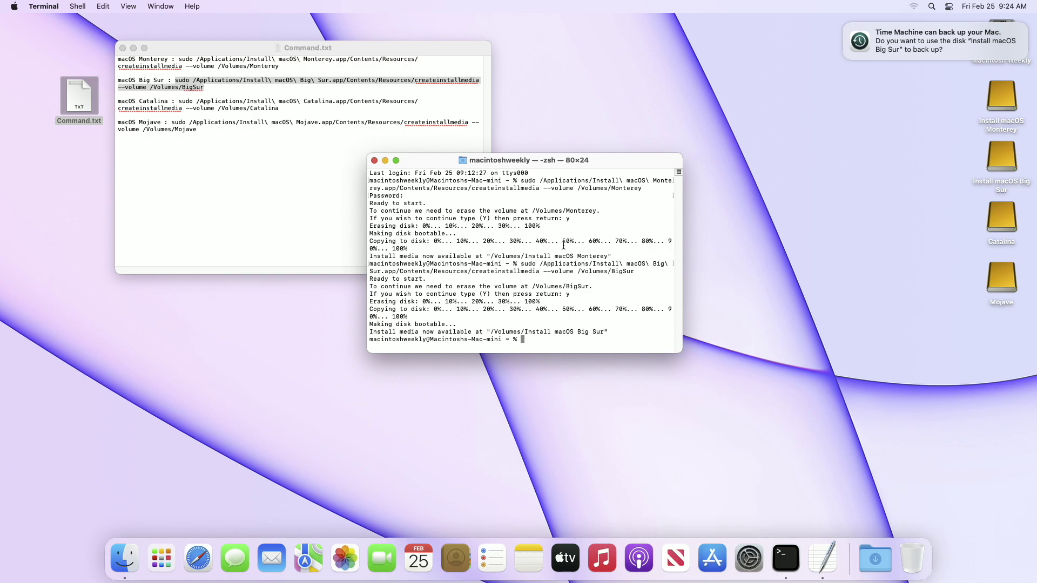
Step: Run the Catalina createinstallmedia command from Command.txt, answering y to erase Catalina
{"action": "left_click", "coordinate": [180, 102]}
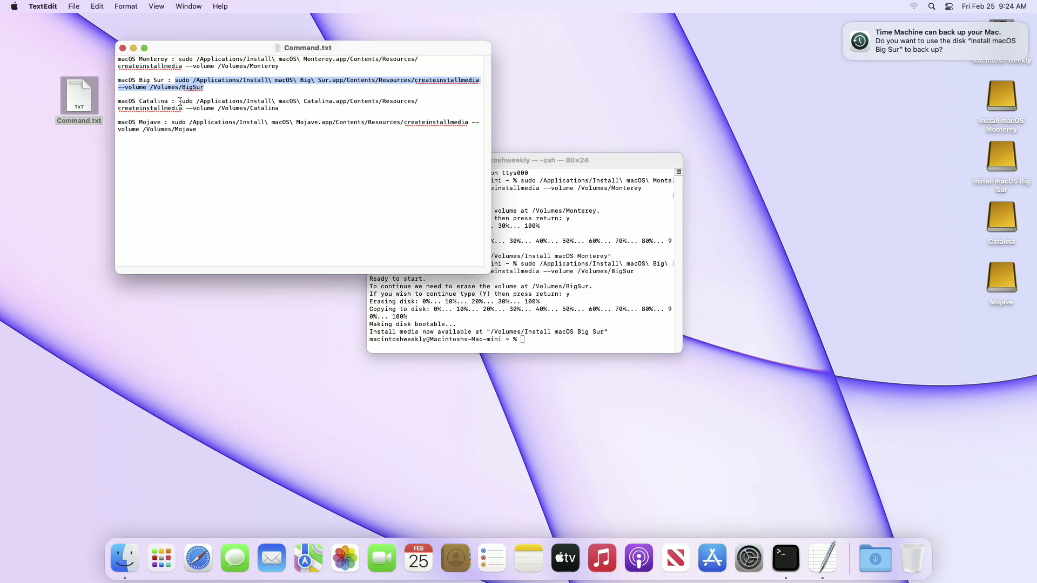
{"action": "left_click_drag", "start_coordinate": [180, 101], "coordinate": [285, 107]}
{"action": "key", "text": "super+c"}
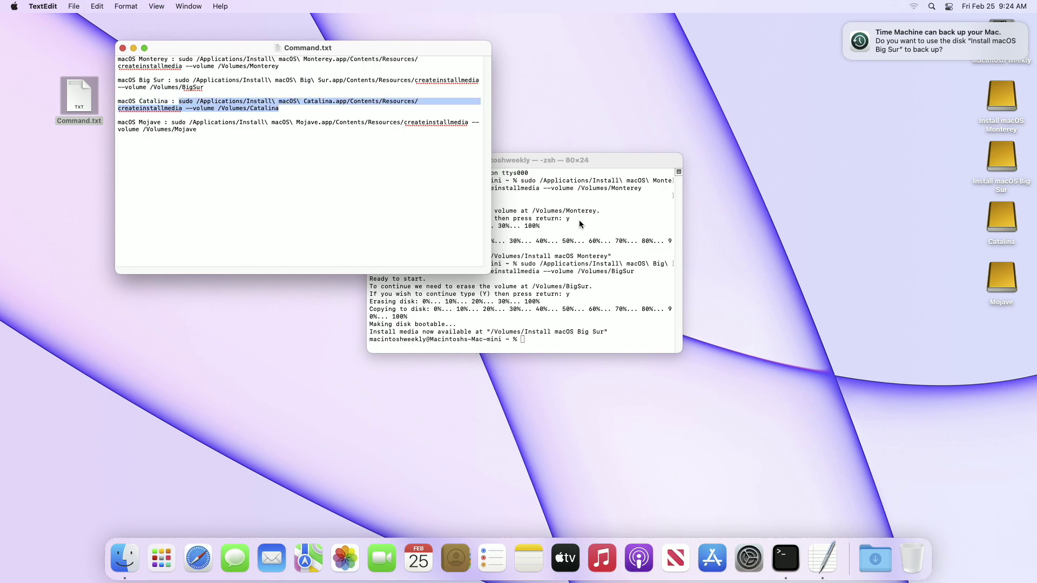
{"action": "left_click", "coordinate": [623, 333]}
{"action": "key", "text": "super+v"}
{"action": "key", "text": "Return"}
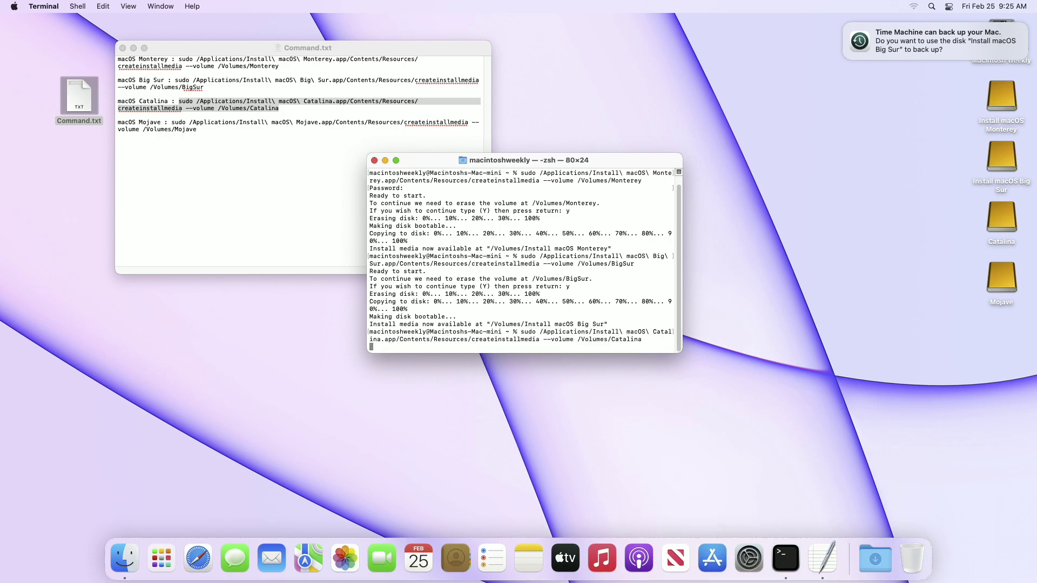
{"action": "type", "text": "y"}
{"action": "key", "text": "Return"}
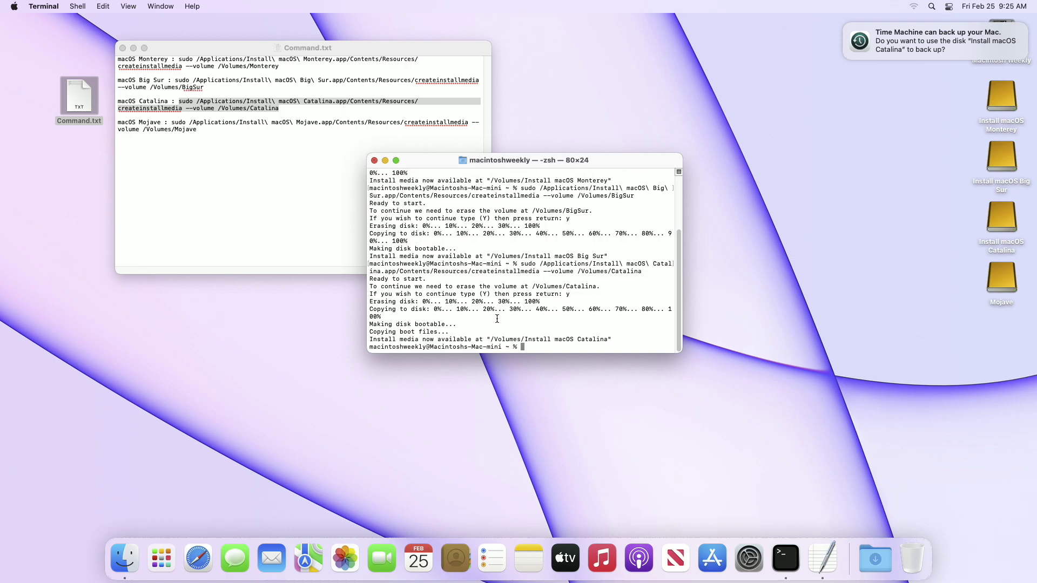
Step: Copy and run the Mojave createinstallmedia command, answering y to erase Mojave
{"action": "left_click", "coordinate": [173, 122]}
{"action": "left_click_drag", "start_coordinate": [172, 122], "coordinate": [198, 129]}
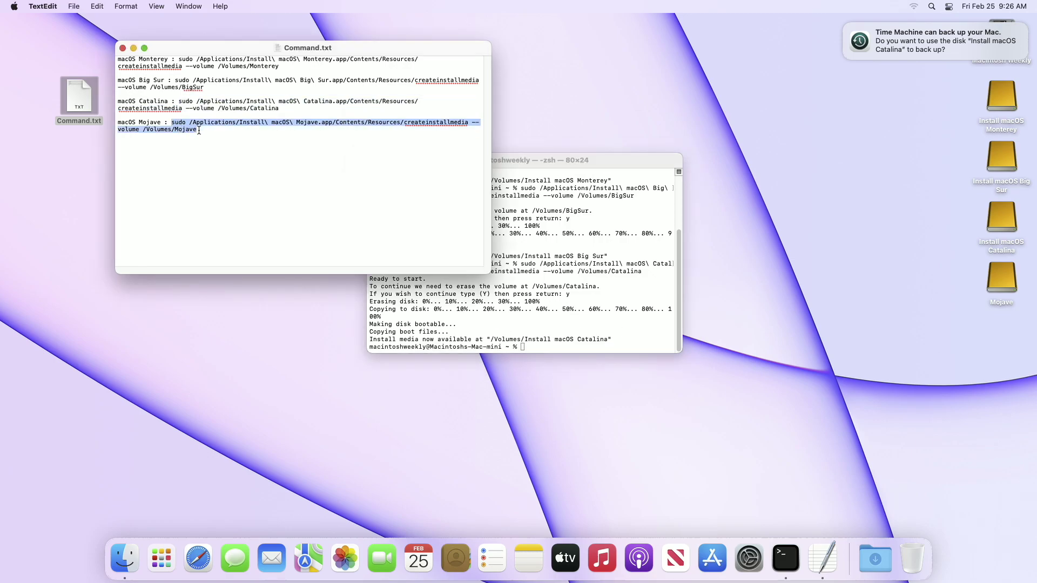
{"action": "key", "text": "super+c"}
{"action": "left_click", "coordinate": [581, 345]}
{"action": "key", "text": "super+v"}
{"action": "key", "text": "Return"}
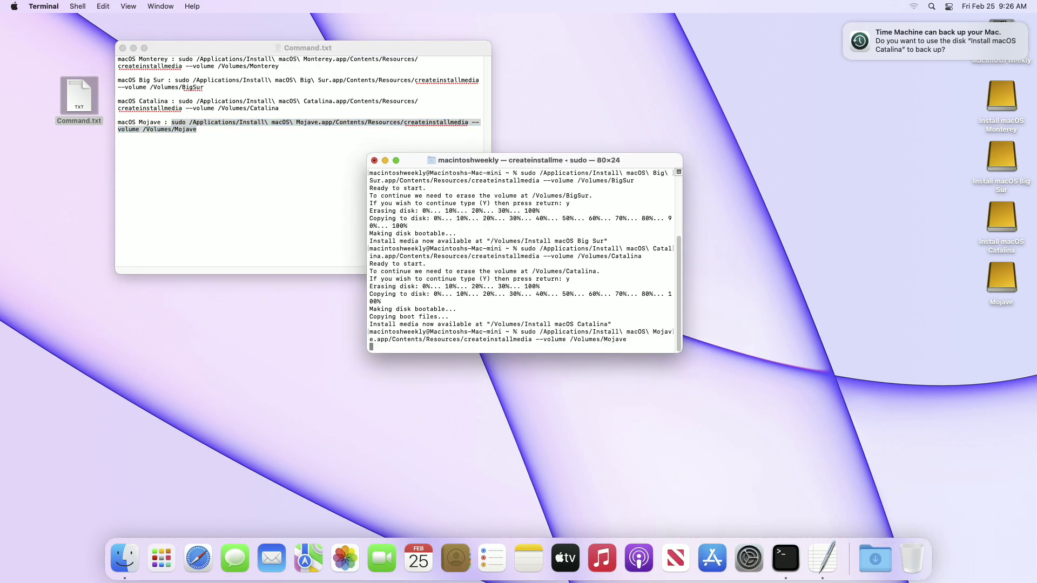
{"action": "type", "text": "y"}
{"action": "key", "text": "Return"}
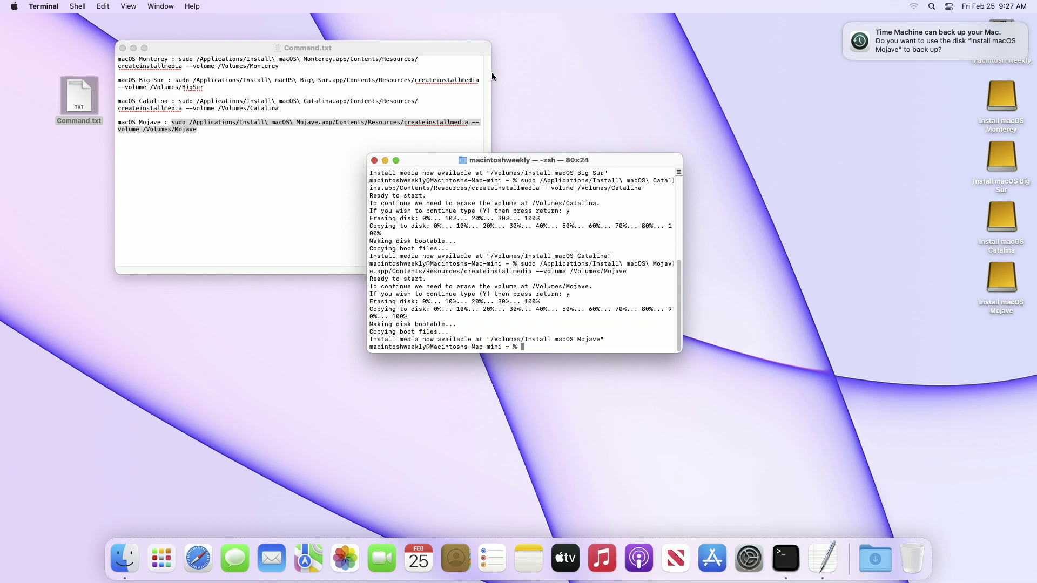
Step: Quit Terminal and TextEdit from their app menus
{"action": "left_click", "coordinate": [43, 6]}
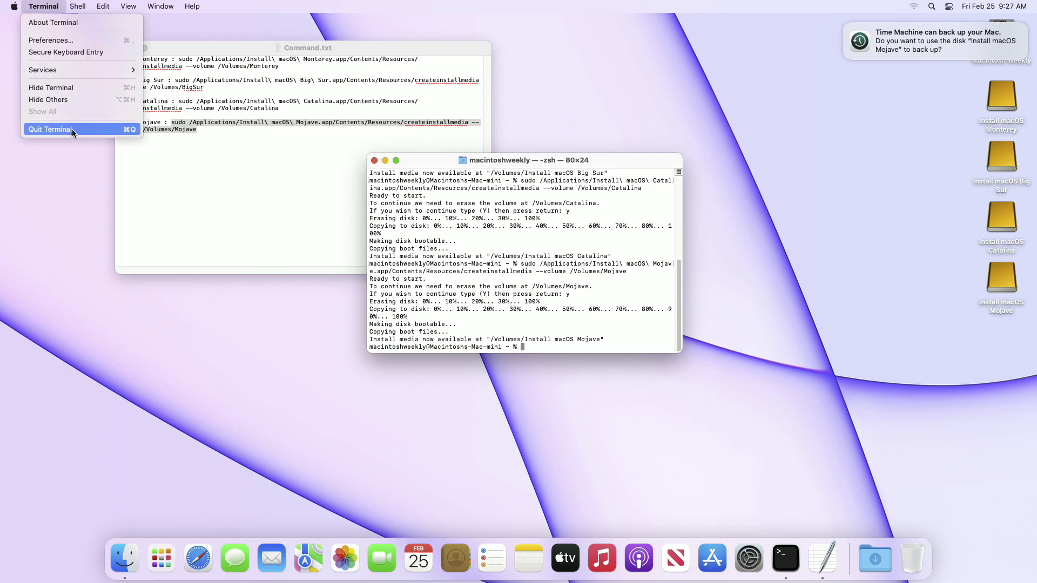
{"action": "left_click", "coordinate": [72, 128]}
{"action": "left_click", "coordinate": [43, 6]}
{"action": "left_click", "coordinate": [80, 119]}
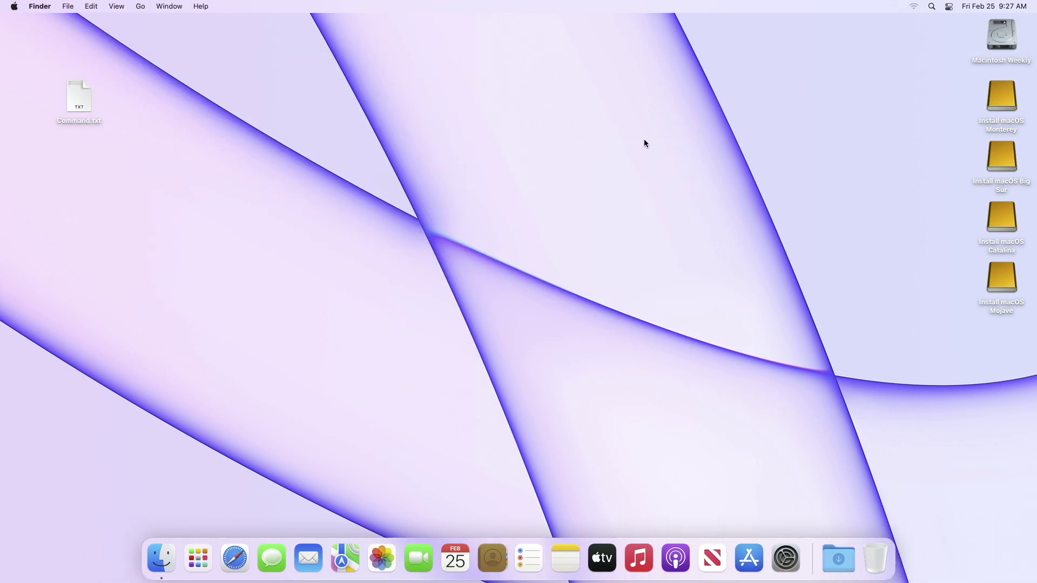
Step: Restart the Mac from the Apple menu and confirm
{"action": "left_click", "coordinate": [14, 6]}
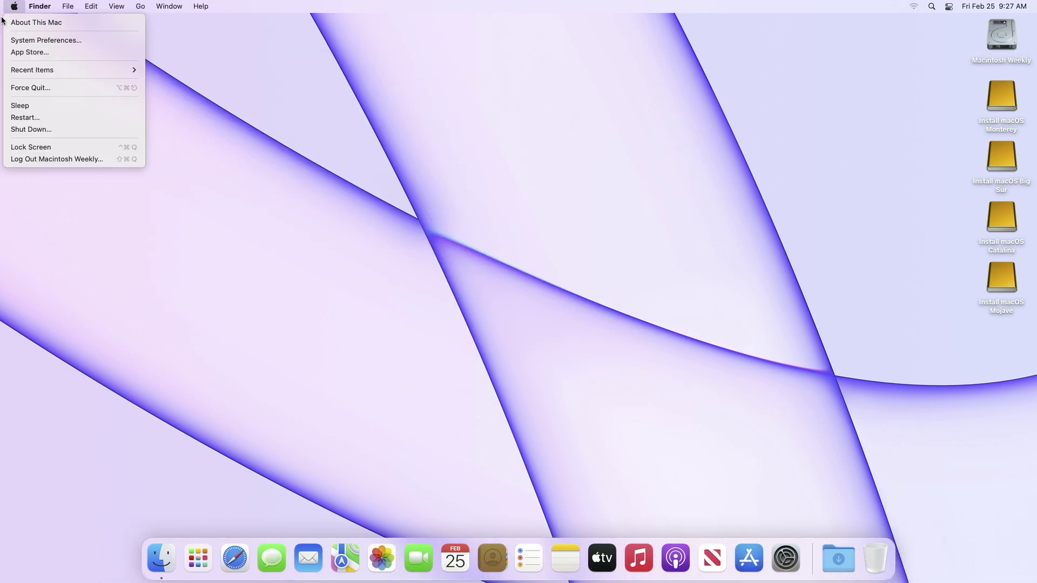
{"action": "left_click", "coordinate": [25, 117]}
{"action": "left_click", "coordinate": [604, 197]}
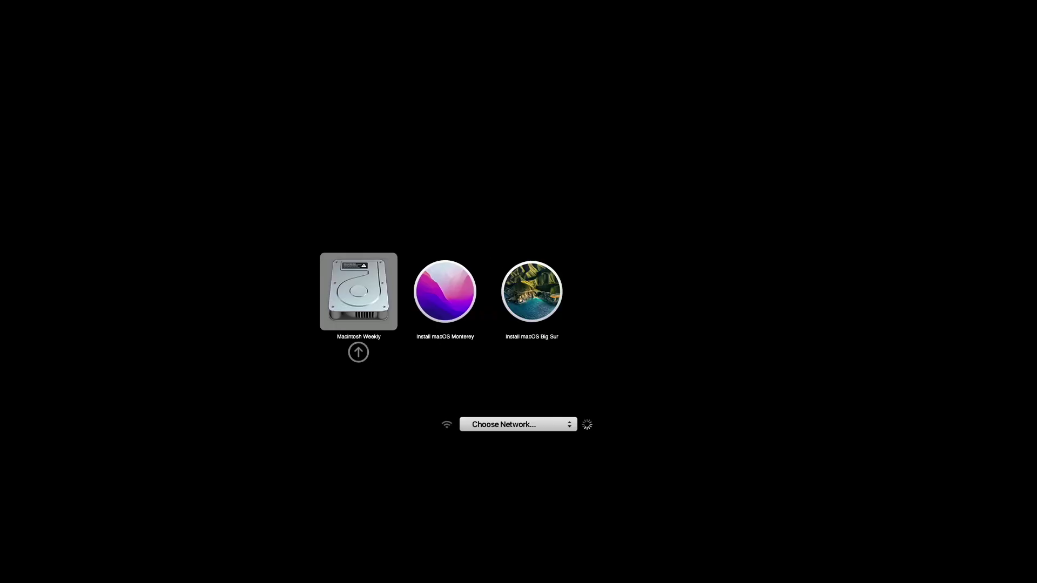
Step: Step through Monterey, Big Sur, Catalina and Mojave installers, then boot Install macOS Monterey
{"action": "left_click", "coordinate": [432, 292]}
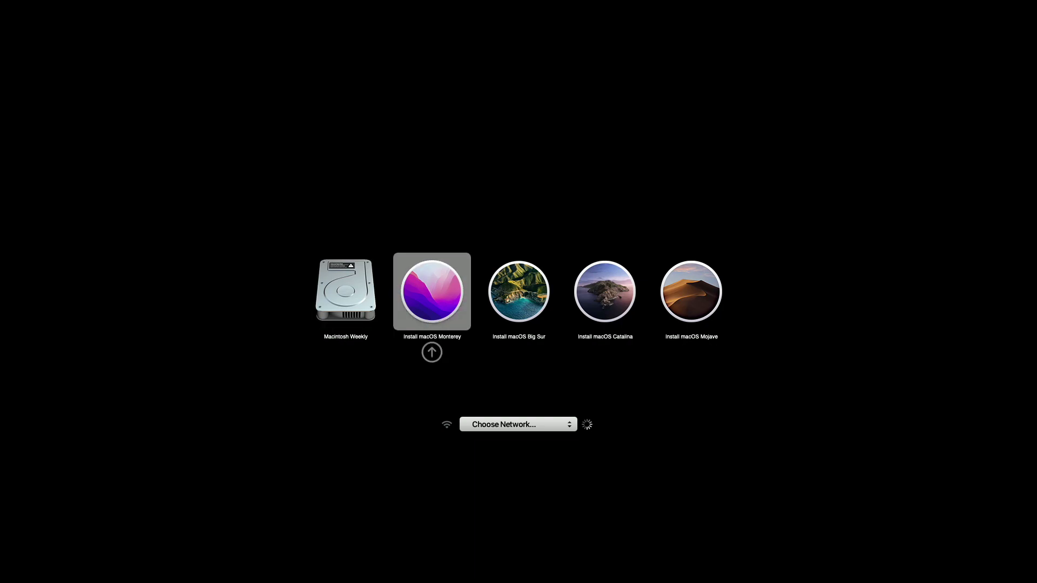
{"action": "key", "text": "Right"}
{"action": "key", "text": "Right"}
{"action": "key", "text": "Right"}
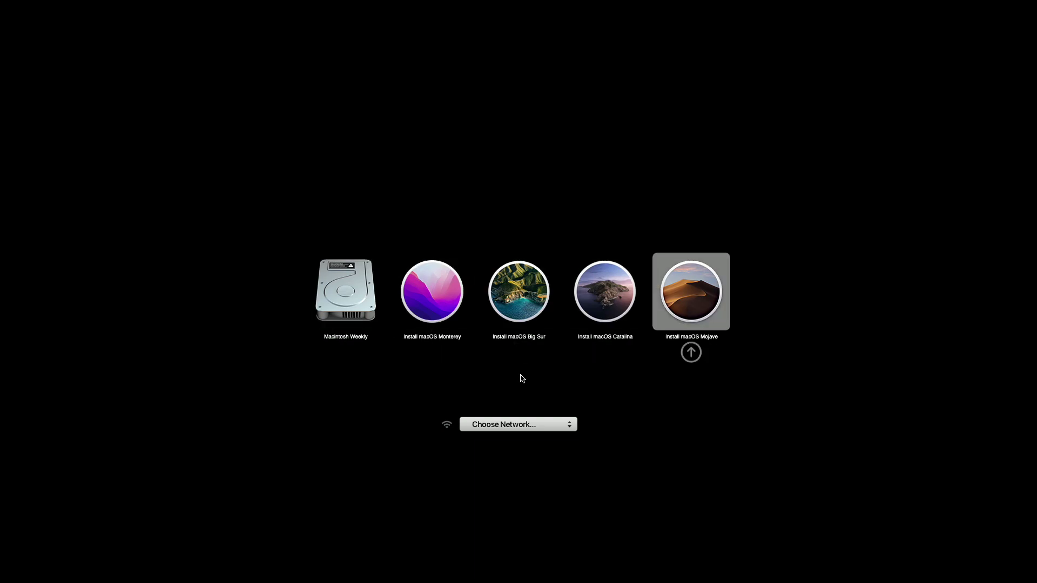
{"action": "key", "text": "Left"}
{"action": "key", "text": "Left"}
{"action": "key", "text": "Left"}
{"action": "key", "text": "Right"}
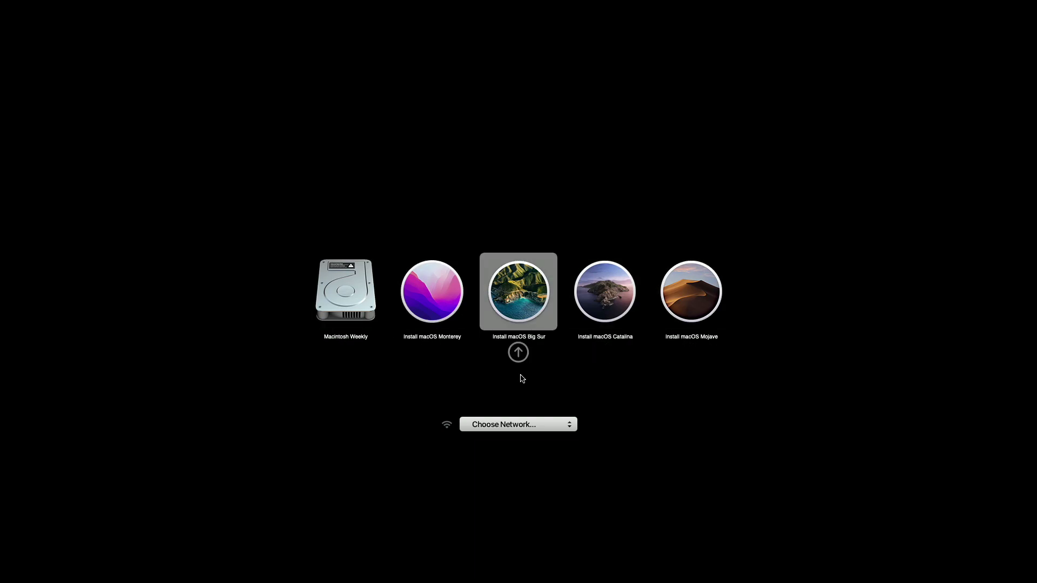
{"action": "key", "text": "Right"}
{"action": "key", "text": "Right"}
{"action": "key", "text": "Right"}
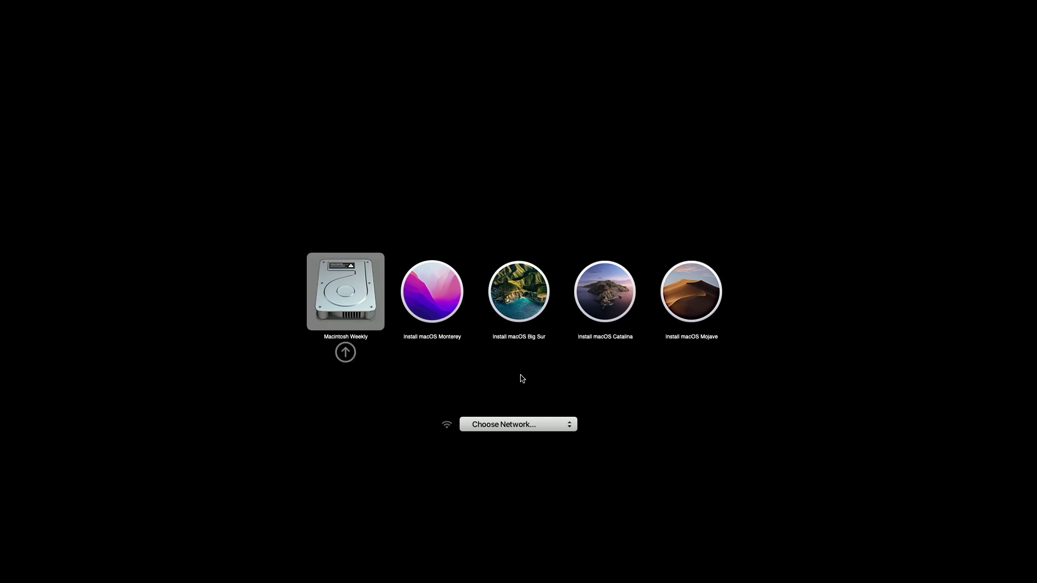
{"action": "key", "text": "Right"}
{"action": "key", "text": "Return"}
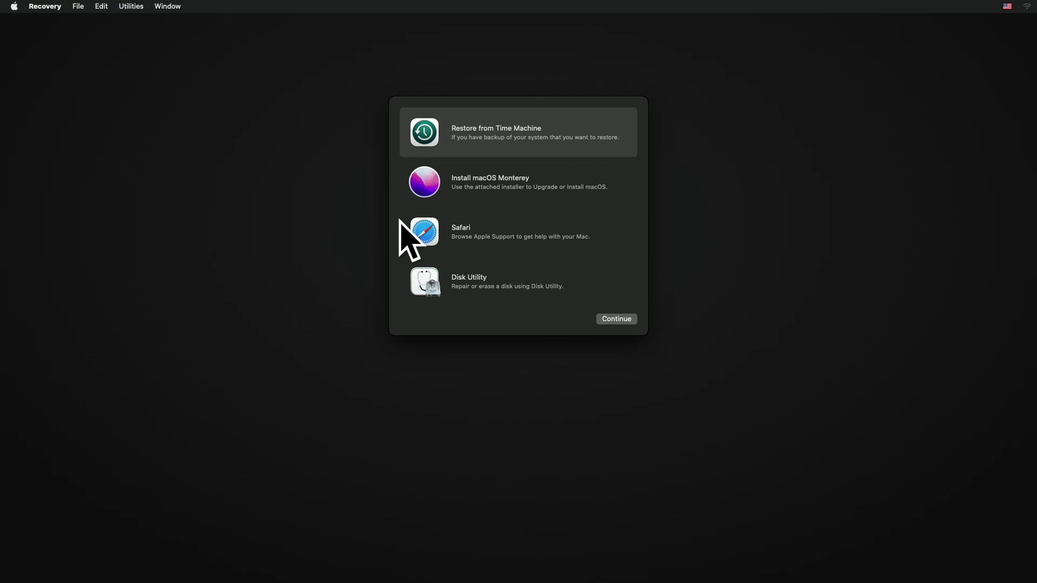
Step: Restart the Mac from the Apple menu in macOS Recovery
{"action": "left_click", "coordinate": [14, 7]}
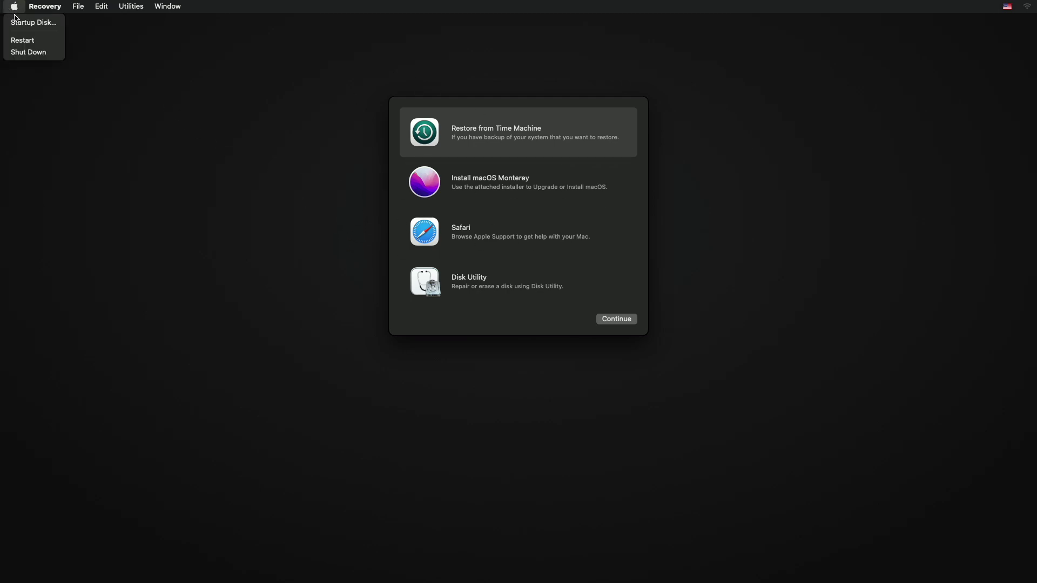
{"action": "left_click", "coordinate": [29, 40]}
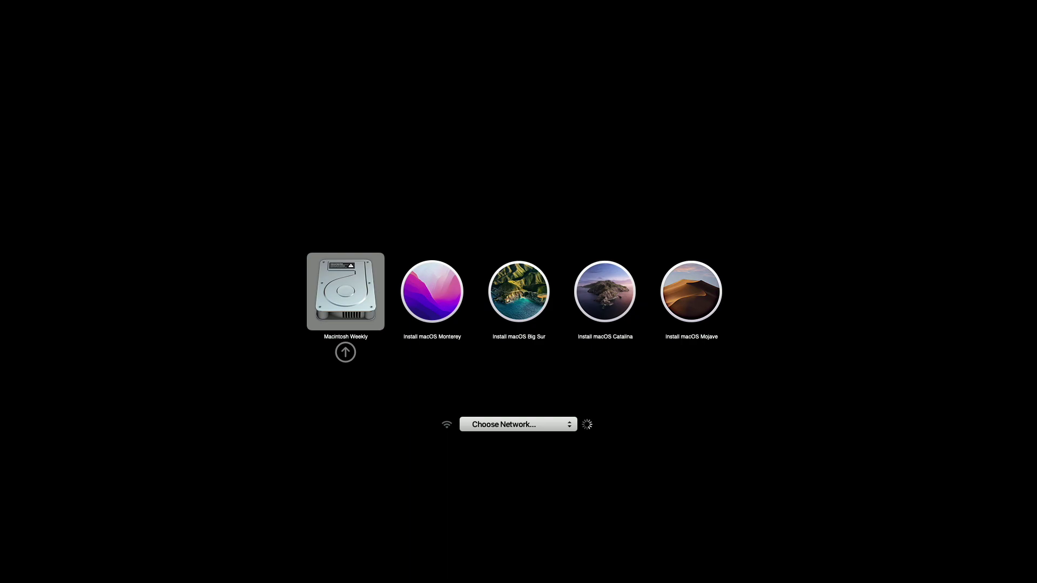
Step: Boot the Mac from the Install macOS Big Sur volume in Startup Manager
{"action": "key", "text": "Right"}
{"action": "key", "text": "Right"}
{"action": "left_click", "coordinate": [519, 353]}
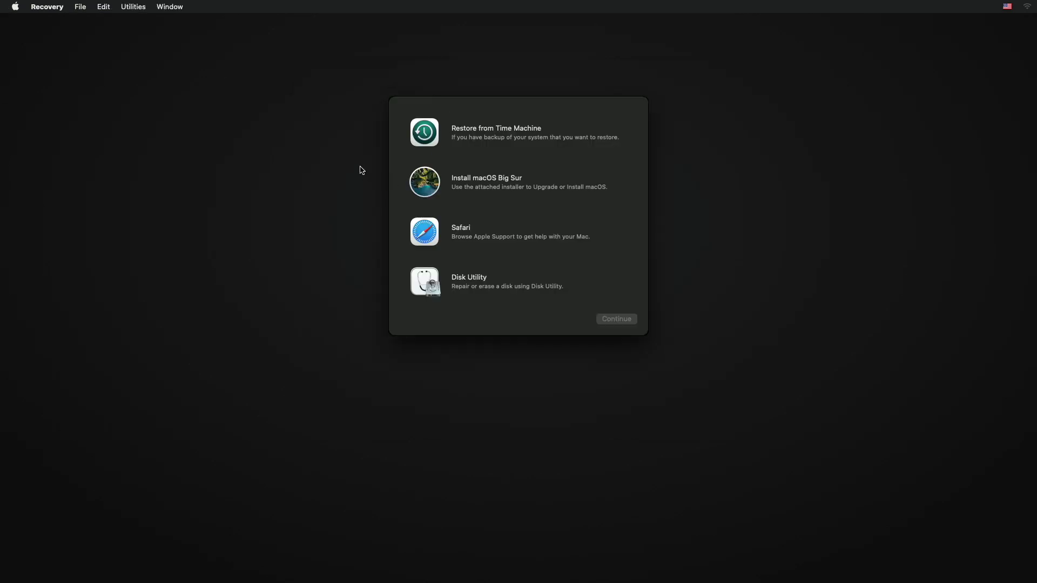
Step: Restart from Recovery via the Apple menu and boot the Install macOS Catalina volume
{"action": "left_click", "coordinate": [15, 7]}
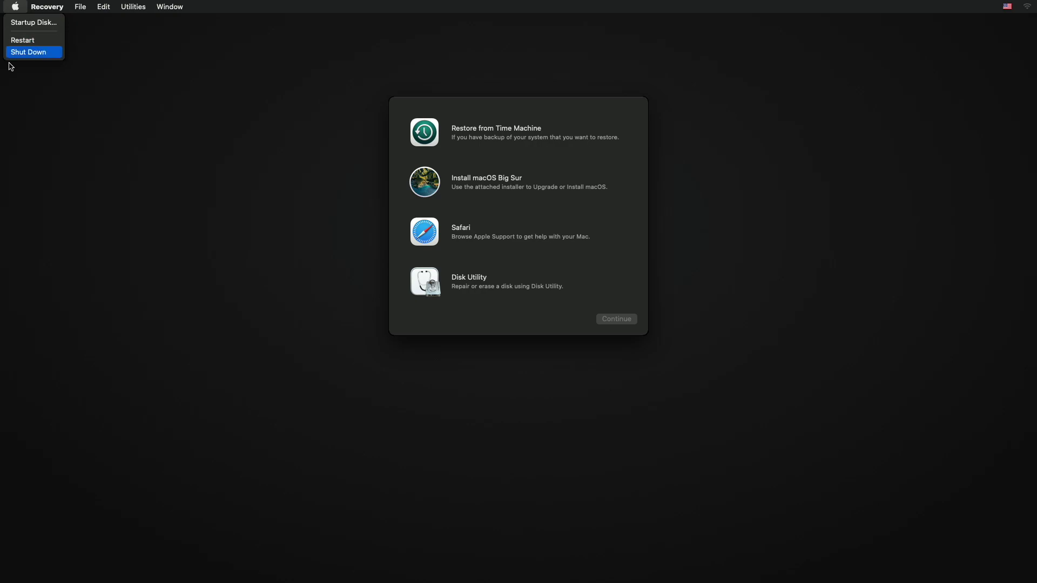
{"action": "left_click", "coordinate": [20, 41]}
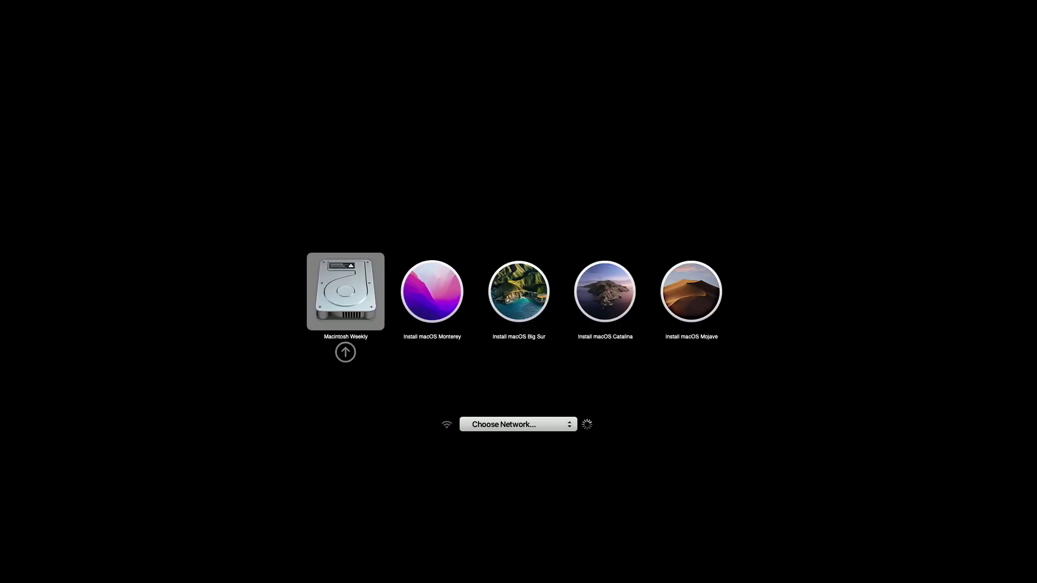
{"action": "key", "text": "Right"}
{"action": "key", "text": "Right"}
{"action": "key", "text": "Right"}
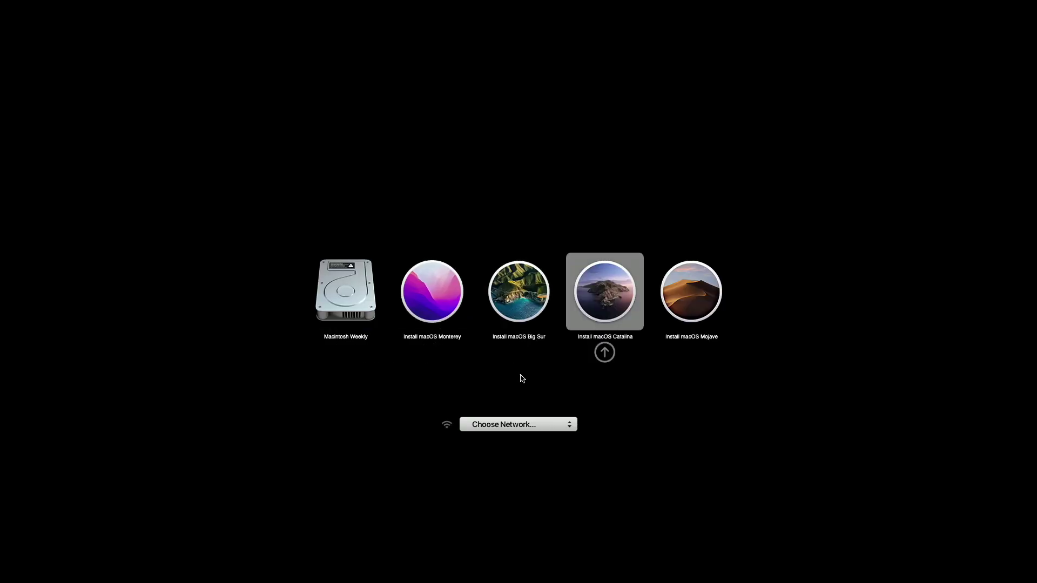
{"action": "key", "text": "Return"}
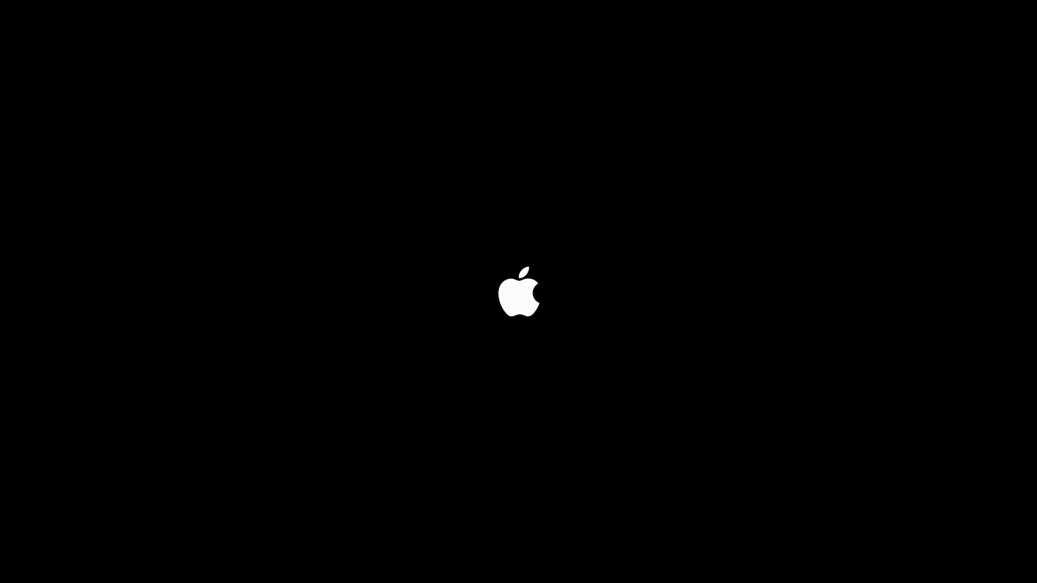